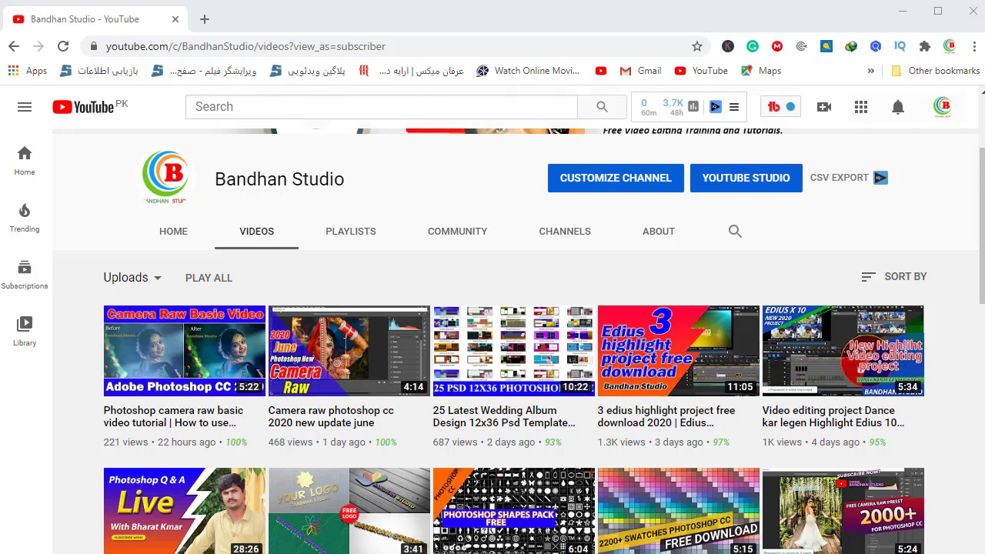
Compare the green 1.jpg against the natural 3.jpg, then open 3.jpg in the Camera Raw Filter.
{"action": "scroll", "coordinate": [809, 500], "scroll_direction": "up", "scroll_amount": 2}
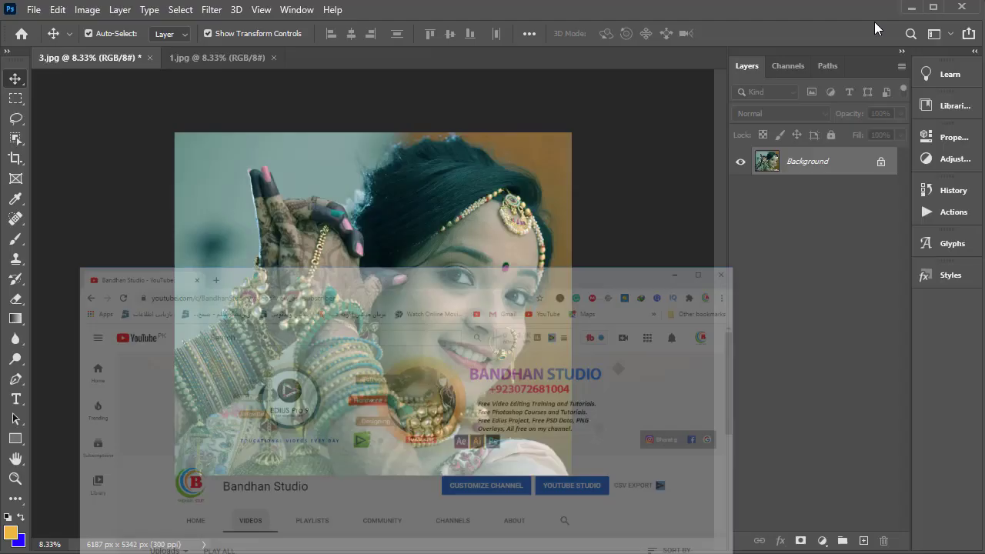
{"action": "left_click", "coordinate": [896, 14]}
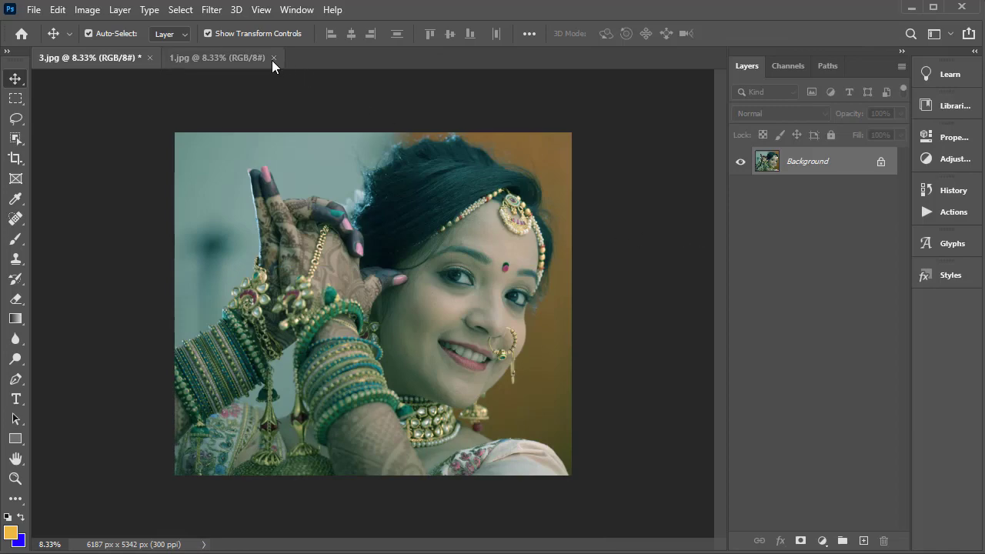
{"action": "left_click", "coordinate": [236, 59]}
{"action": "left_click", "coordinate": [123, 58]}
{"action": "left_click", "coordinate": [221, 57]}
{"action": "left_click", "coordinate": [116, 57]}
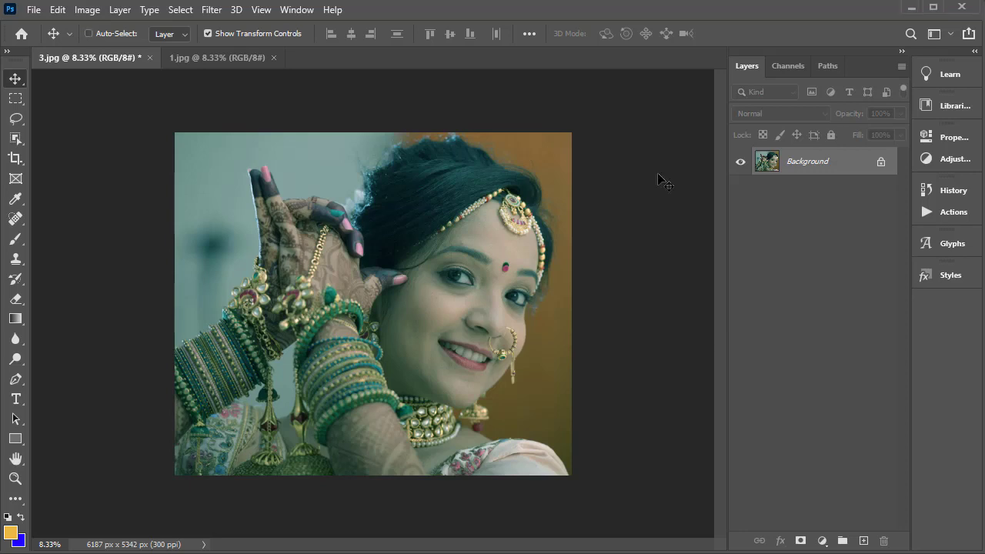
{"action": "key", "text": "ctrl+shift+a"}
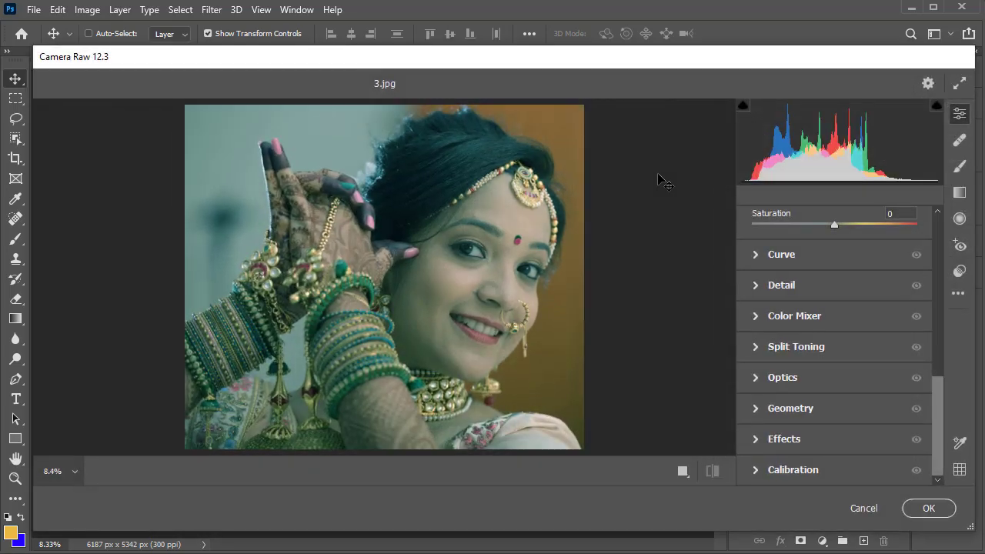
Scroll the Camera Raw panel to the top and select the White Balance eyedropper.
{"action": "scroll", "coordinate": [836, 255], "scroll_direction": "up", "scroll_amount": 10}
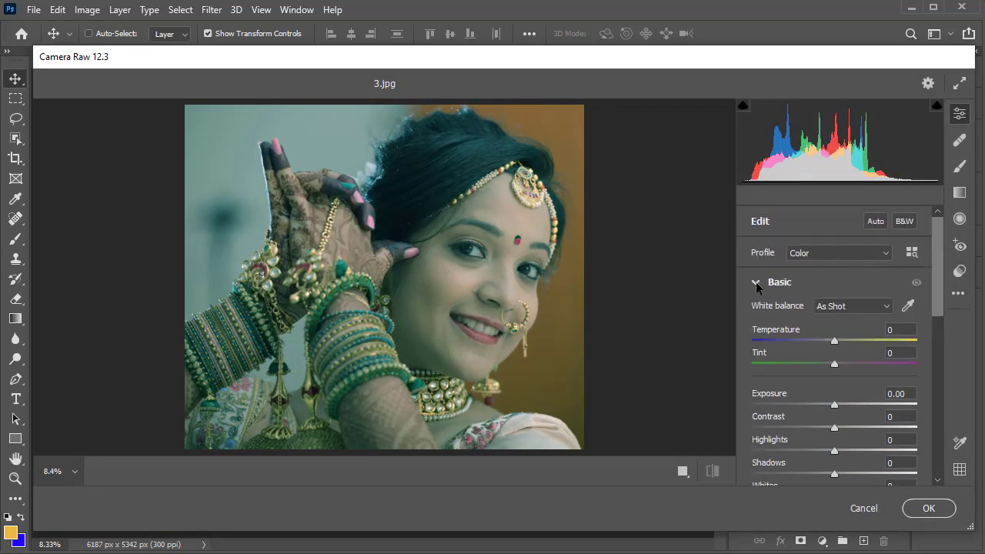
{"action": "left_click", "coordinate": [908, 307]}
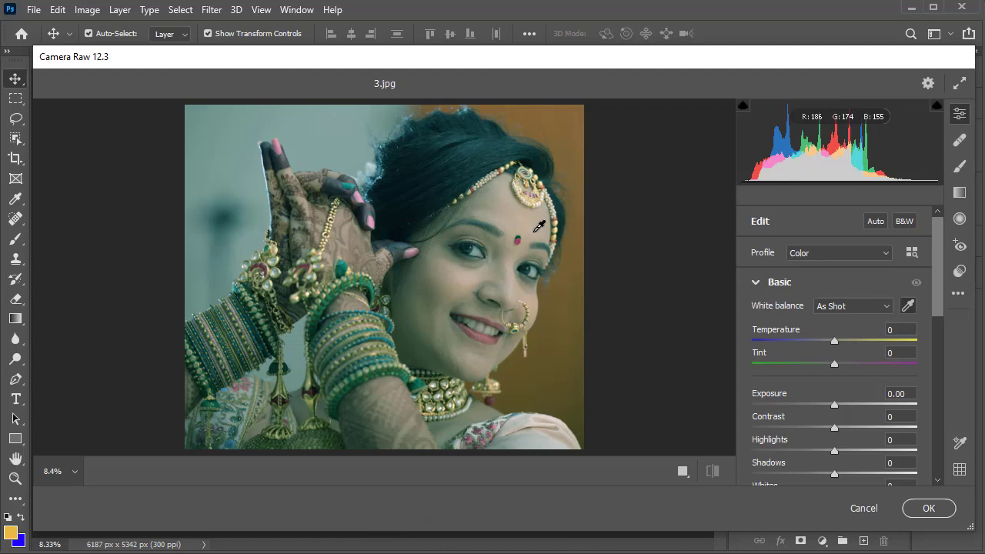
Sample a tooth at 100% zoom for Custom white balance, Temperature +2, Tint +35.
{"action": "left_click", "coordinate": [476, 320]}
{"action": "left_click_drag", "start_coordinate": [477, 325], "coordinate": [520, 225]}
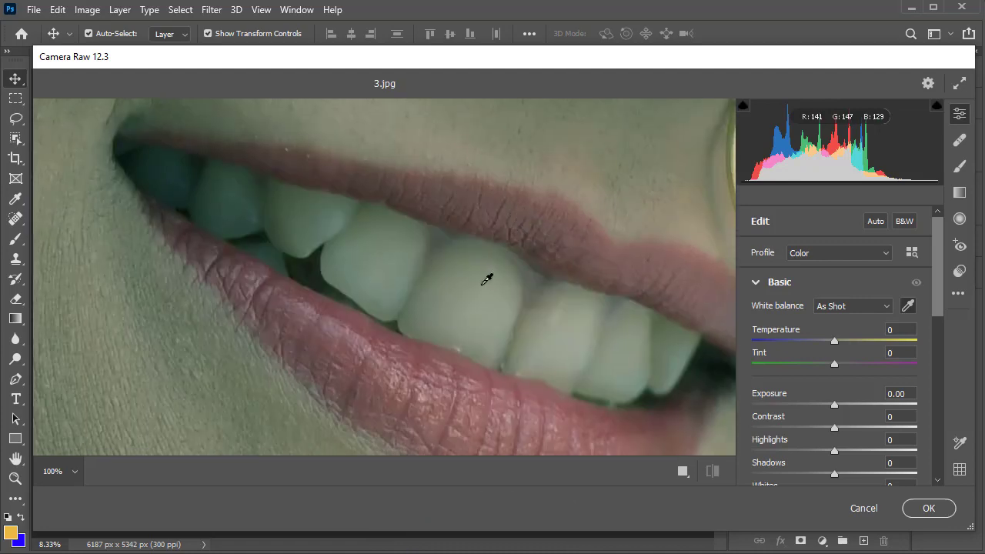
{"action": "left_click", "coordinate": [390, 275]}
{"action": "scroll", "coordinate": [389, 278], "scroll_direction": "down", "scroll_amount": 3}
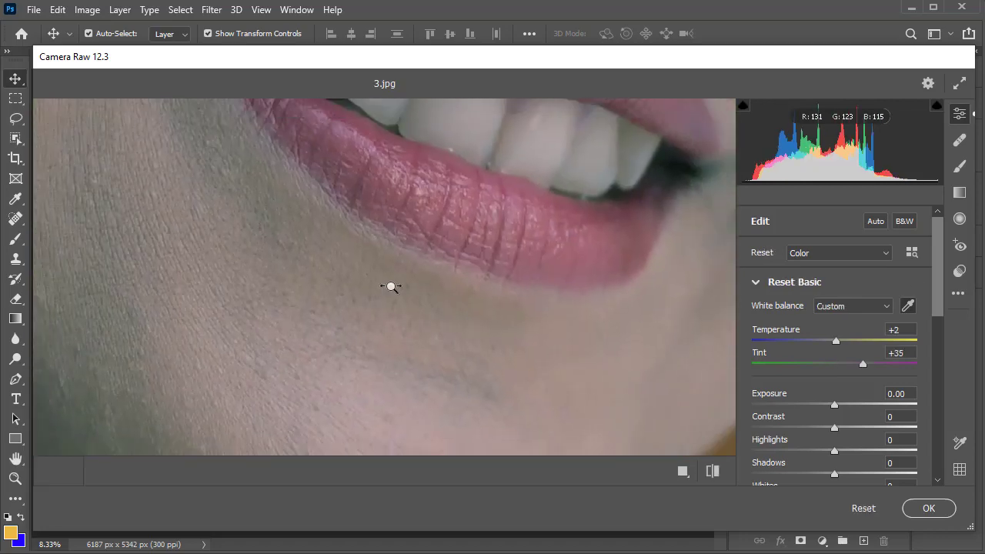
{"action": "scroll", "coordinate": [391, 283], "scroll_direction": "down", "scroll_amount": 1}
{"action": "scroll", "coordinate": [391, 287], "scroll_direction": "down", "scroll_amount": 1}
{"action": "scroll", "coordinate": [391, 286], "scroll_direction": "down", "scroll_amount": 1}
{"action": "scroll", "coordinate": [391, 287], "scroll_direction": "down", "scroll_amount": 1}
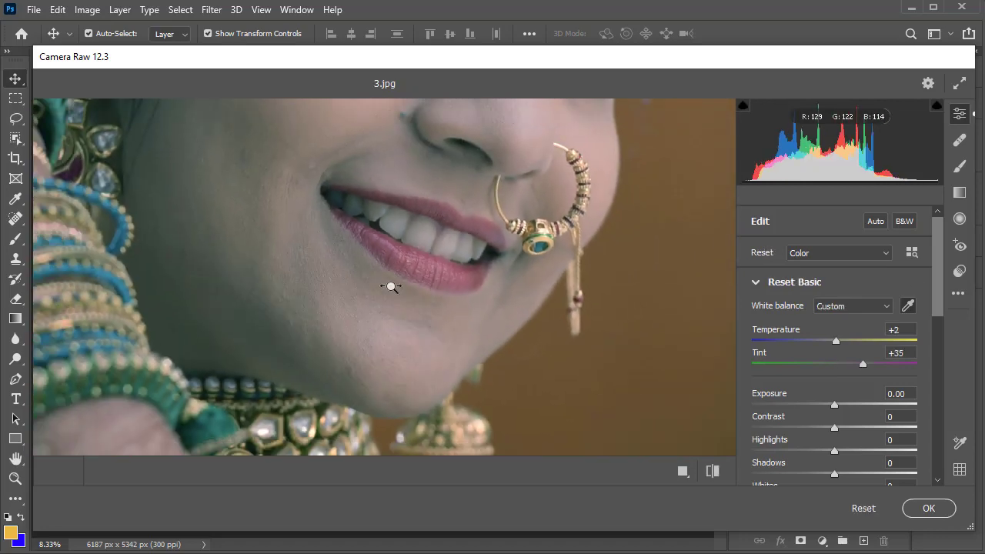
{"action": "scroll", "coordinate": [391, 286], "scroll_direction": "down", "scroll_amount": 2}
{"action": "scroll", "coordinate": [391, 286], "scroll_direction": "down", "scroll_amount": 1}
{"action": "scroll", "coordinate": [391, 286], "scroll_direction": "down", "scroll_amount": 1}
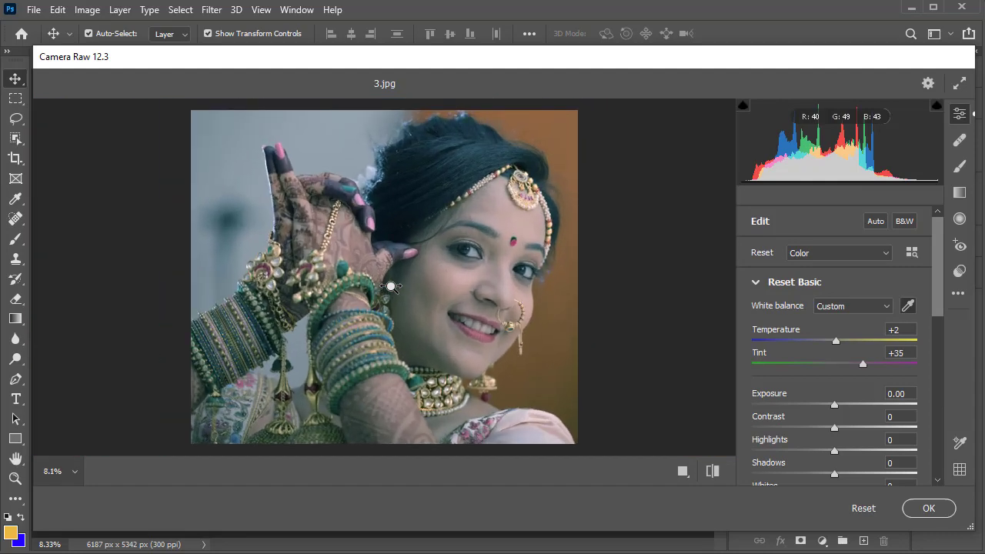
Compare before and after views, then apply the Camera Raw white balance correction to 3.jpg.
{"action": "left_click", "coordinate": [713, 471]}
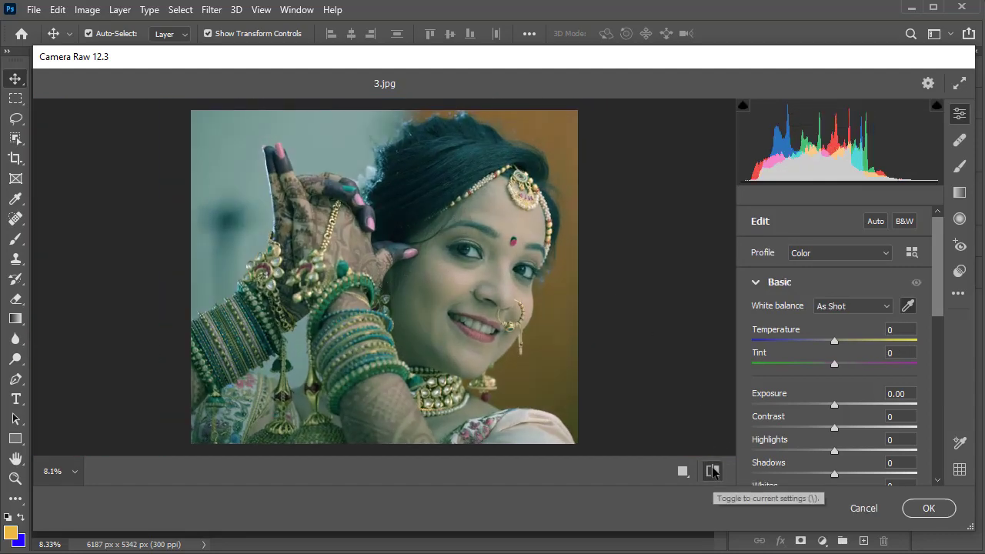
{"action": "left_click", "coordinate": [713, 471]}
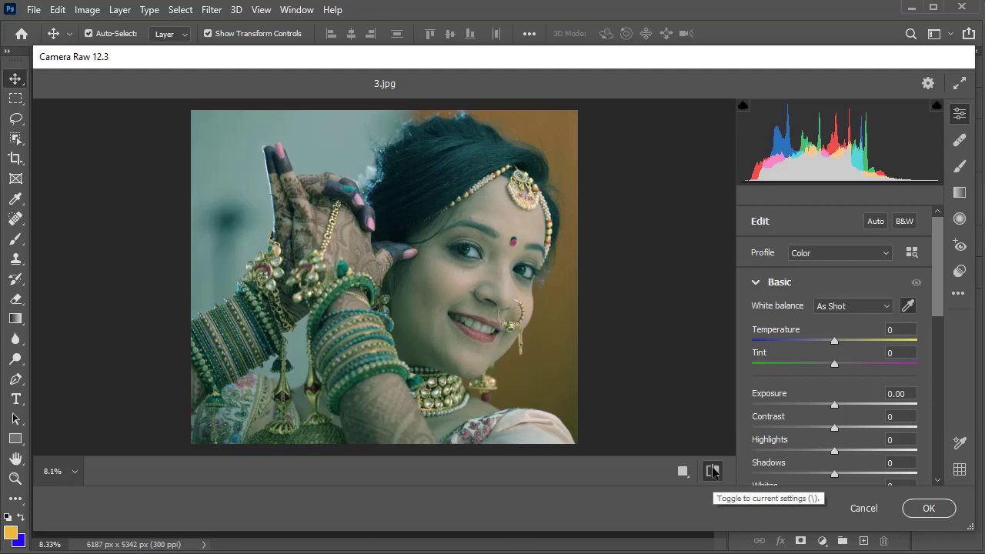
{"action": "left_click", "coordinate": [713, 471]}
{"action": "left_click", "coordinate": [712, 471]}
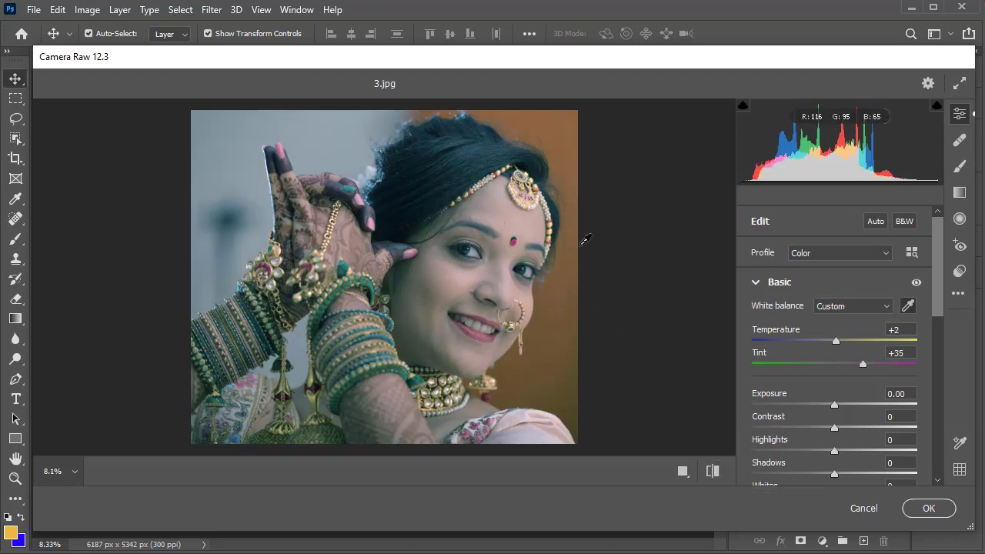
{"action": "left_click", "coordinate": [713, 472]}
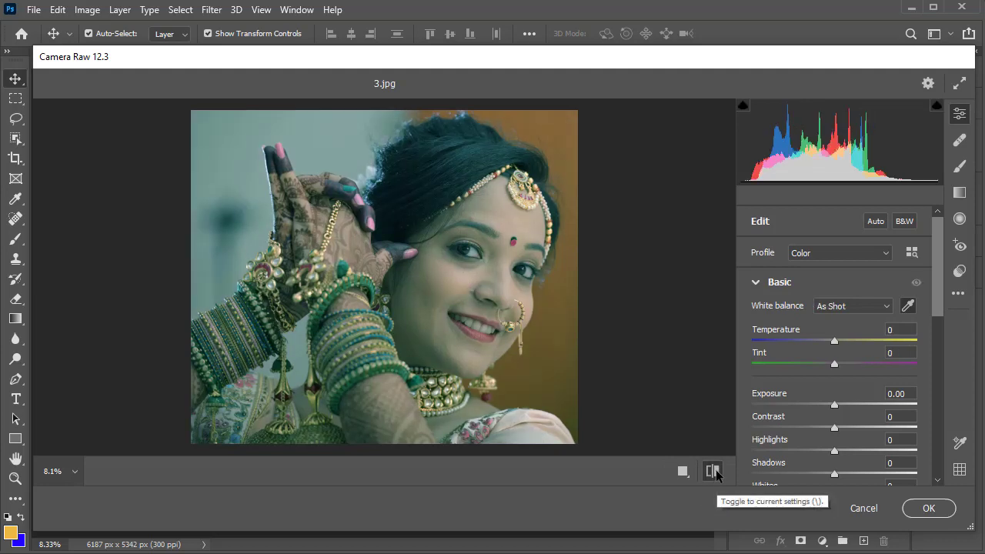
{"action": "left_click", "coordinate": [714, 473]}
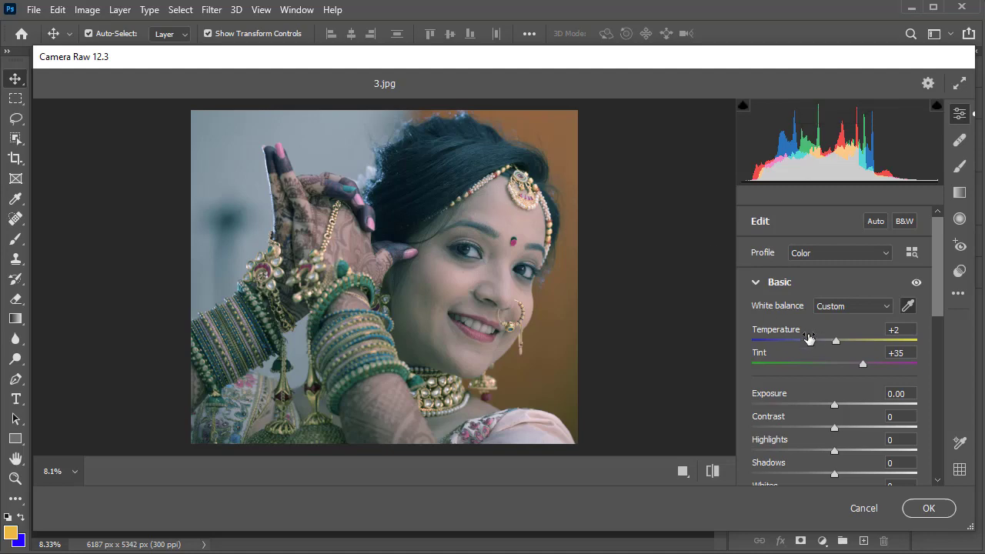
{"action": "left_click", "coordinate": [929, 509]}
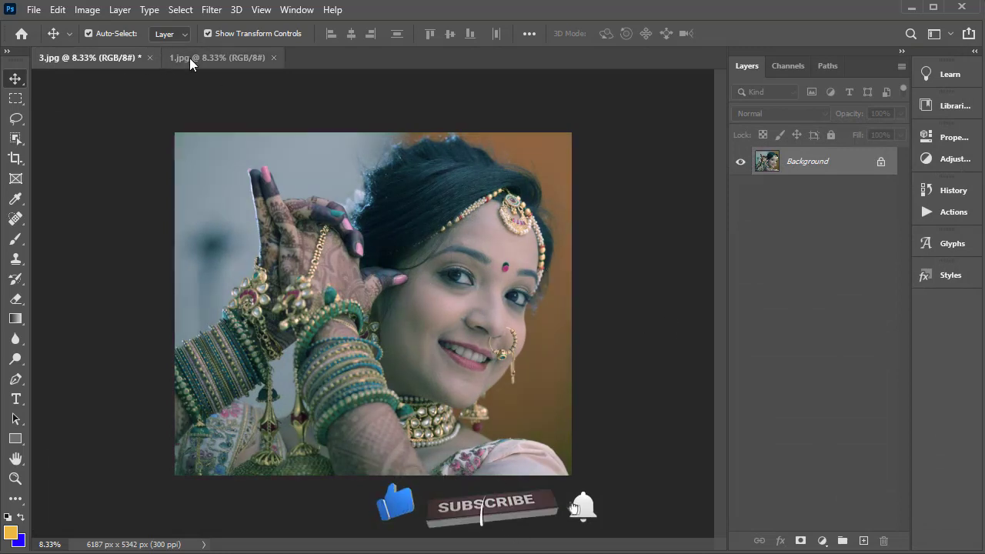
Switch to the 1.jpg tab and launch the Camera Raw Filter on it.
{"action": "left_click", "coordinate": [211, 58]}
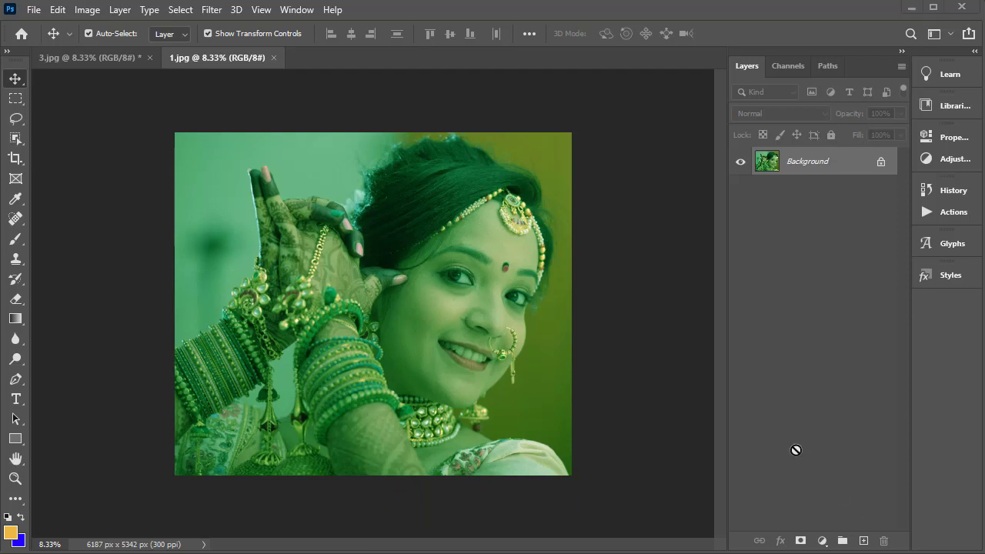
{"action": "key", "text": "ctrl"}
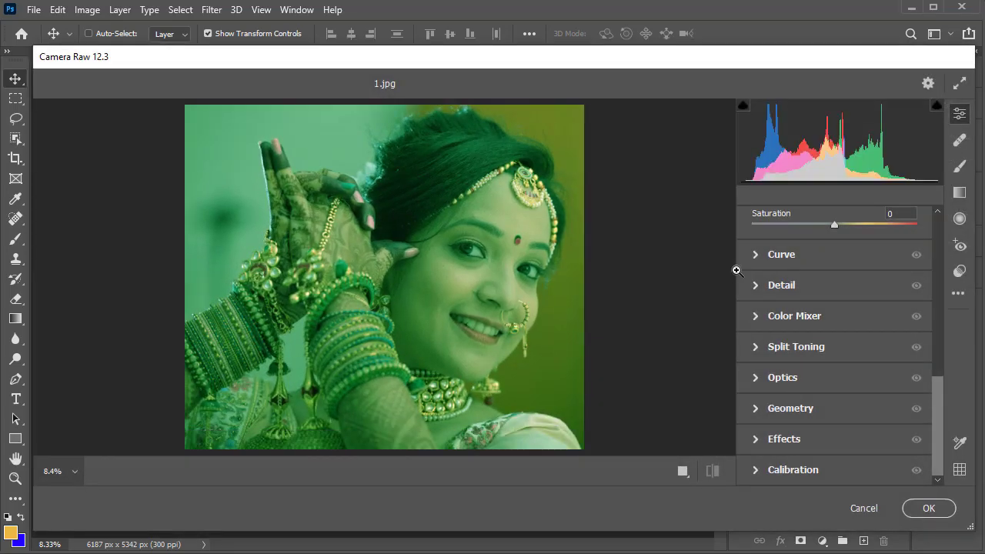
Sample a neutral spot with the White Balance eyedropper, giving Temperature +5 and Tint +89.
{"action": "scroll", "coordinate": [845, 300], "scroll_direction": "up", "scroll_amount": 2}
{"action": "scroll", "coordinate": [857, 312], "scroll_direction": "up", "scroll_amount": 3}
{"action": "scroll", "coordinate": [856, 312], "scroll_direction": "up", "scroll_amount": 3}
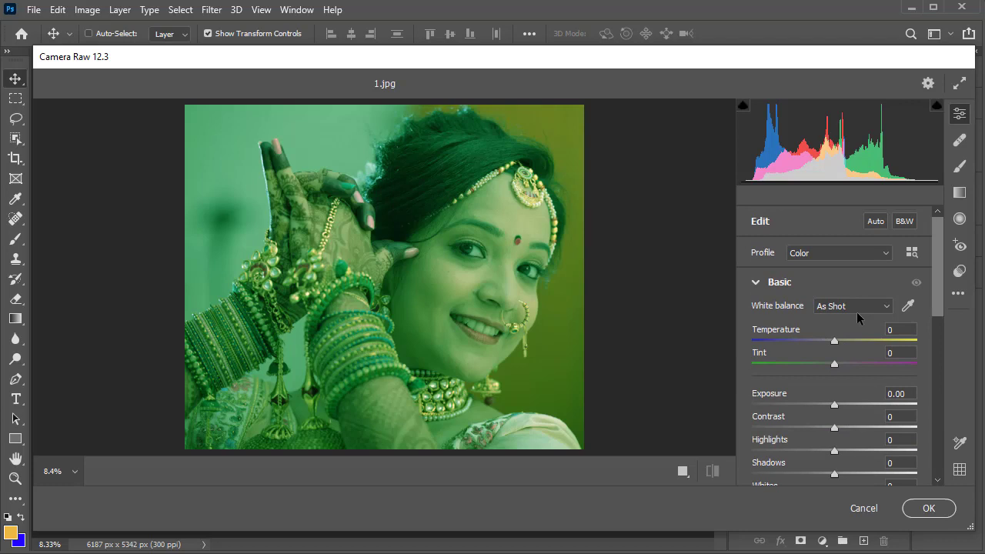
{"action": "left_click", "coordinate": [908, 306]}
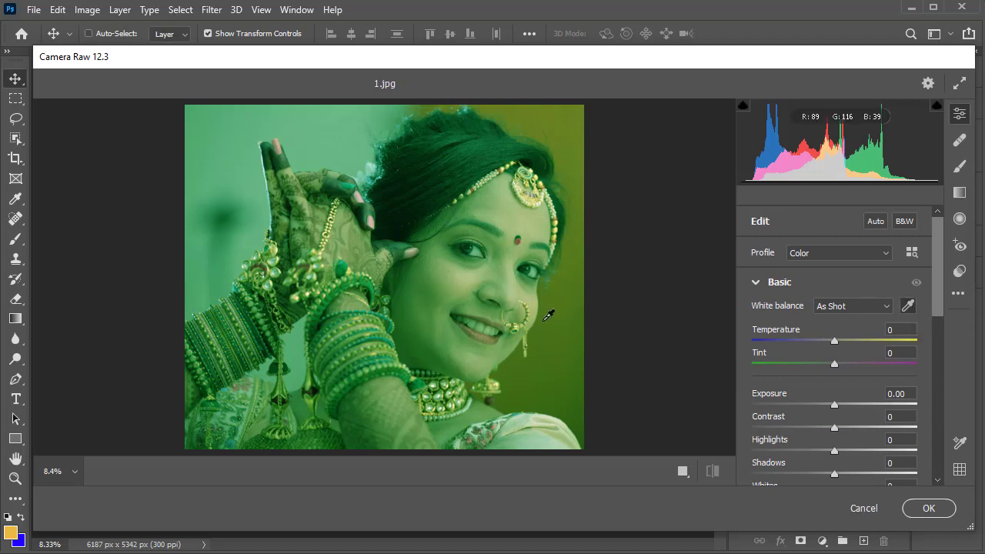
{"action": "left_click", "coordinate": [484, 327]}
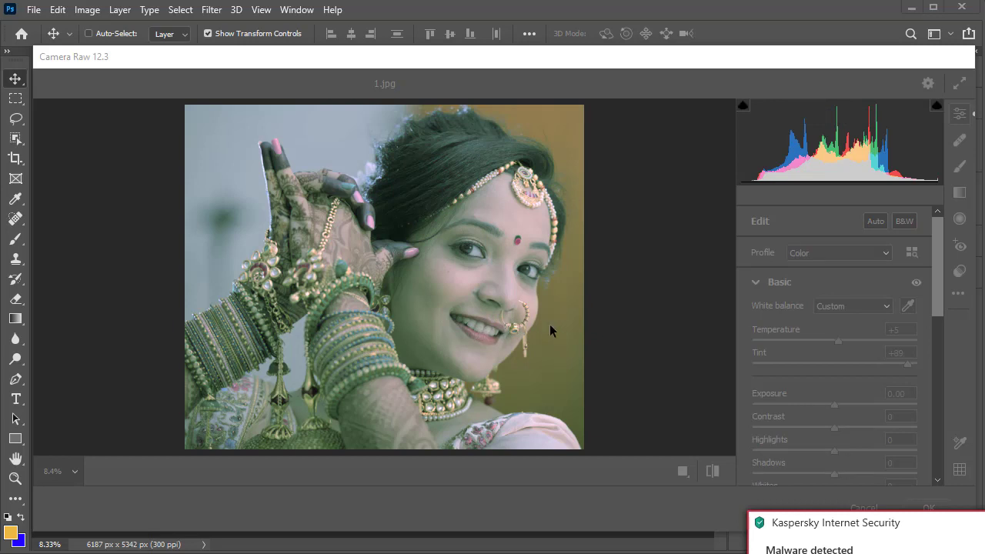
Toggle between corrected and default previews, ending on the original green look.
{"action": "left_click", "coordinate": [714, 314]}
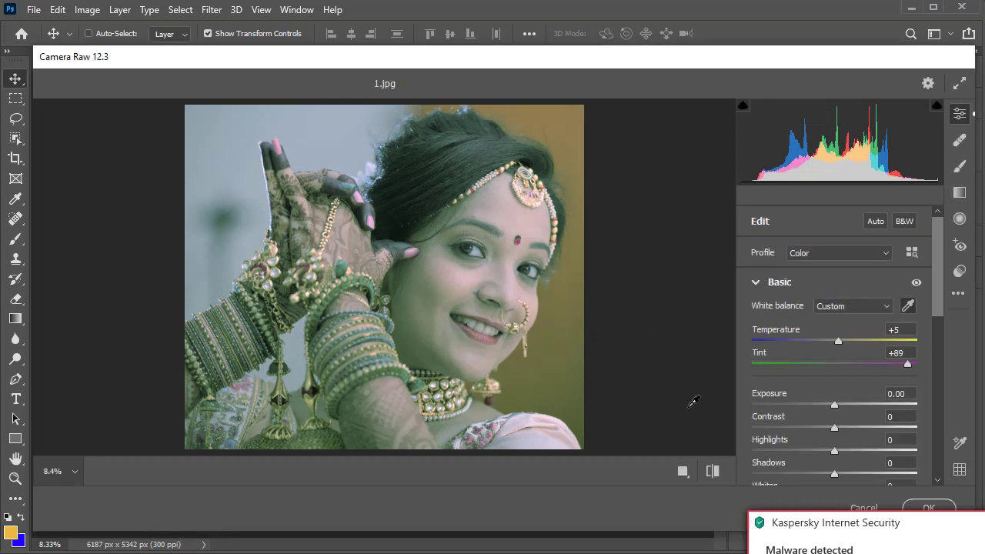
{"action": "left_click", "coordinate": [713, 471]}
{"action": "left_click", "coordinate": [713, 472]}
{"action": "left_click", "coordinate": [713, 471]}
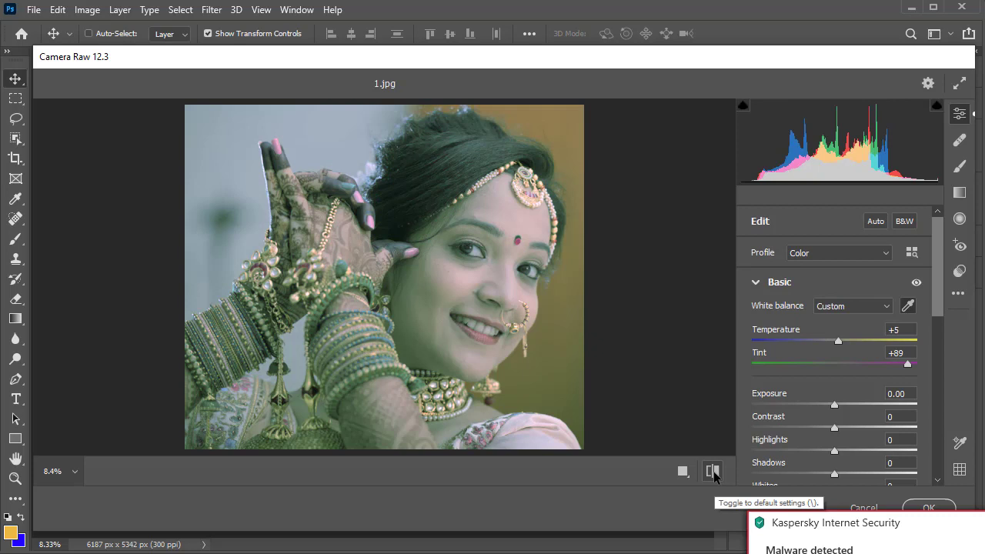
{"action": "left_click", "coordinate": [712, 471]}
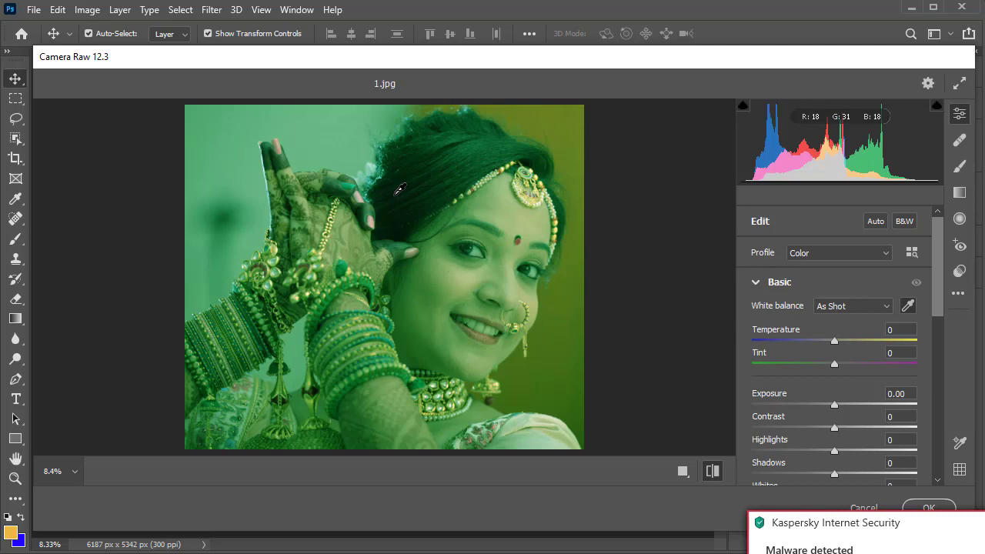
Undo a stray sample and resample a tooth at 100% for Temperature +7, Tint +95.
{"action": "left_click", "coordinate": [399, 189]}
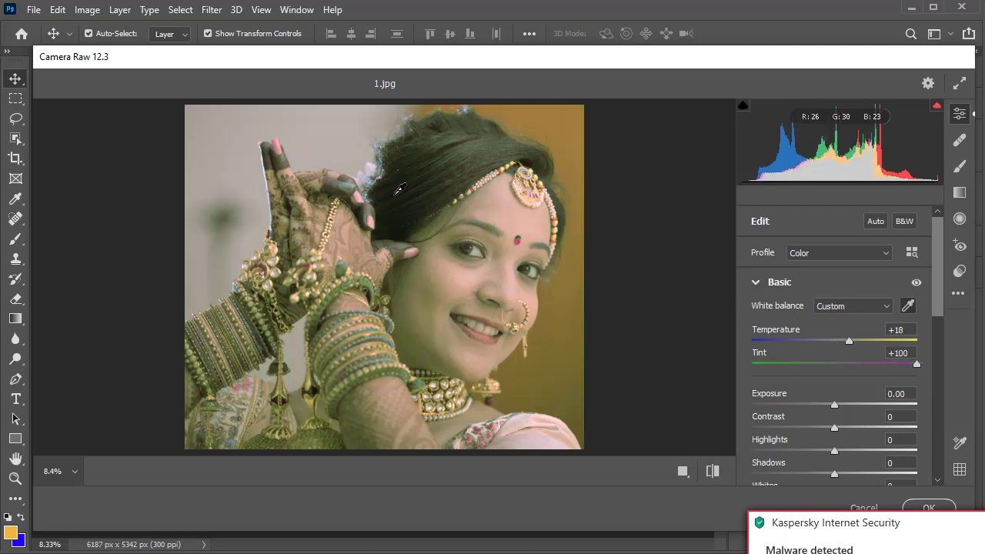
{"action": "key", "text": "ctrl+z"}
{"action": "left_click", "coordinate": [469, 325]}
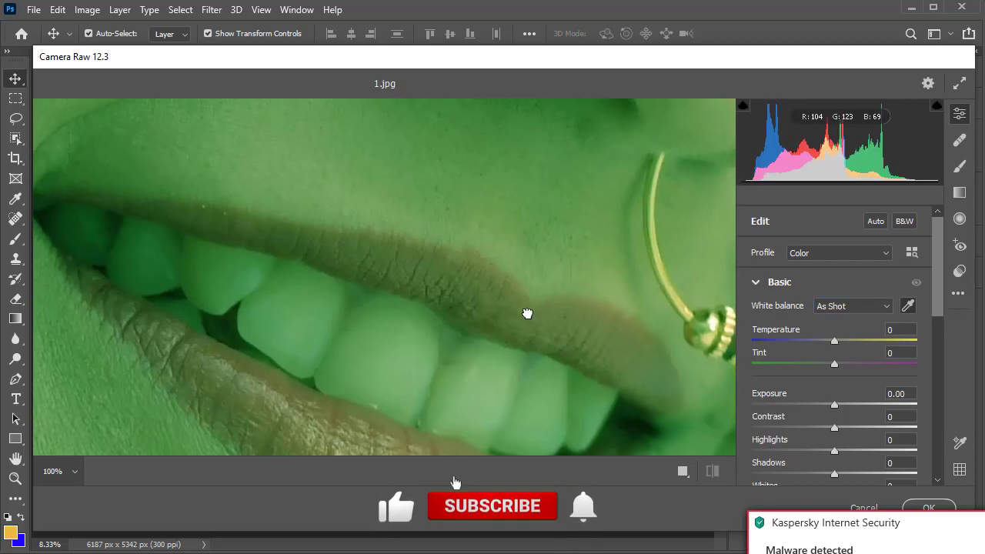
{"action": "left_click", "coordinate": [314, 318]}
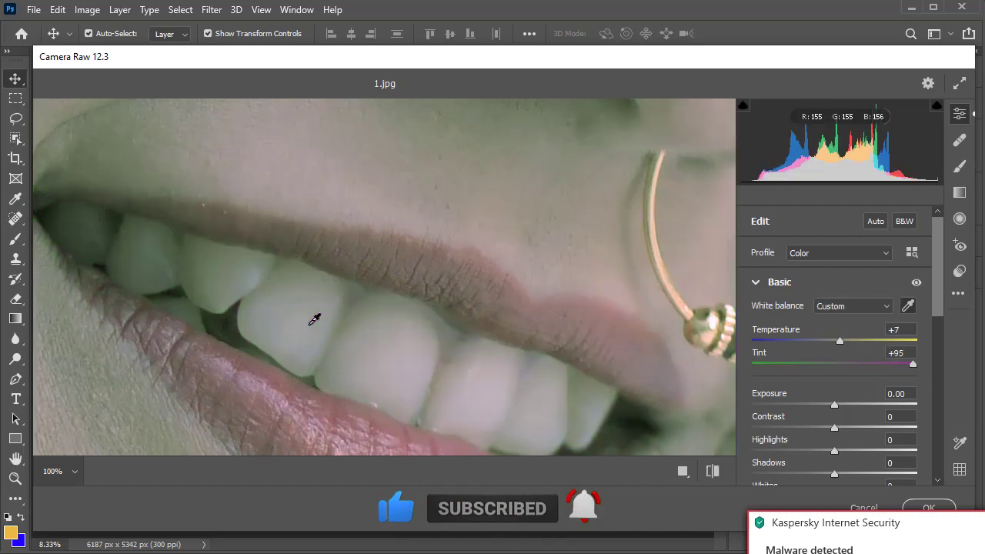
{"action": "scroll", "coordinate": [349, 330], "scroll_direction": "down", "scroll_amount": 2, "text": "alt"}
{"action": "scroll", "coordinate": [356, 336], "scroll_direction": "down", "scroll_amount": 1, "text": "alt"}
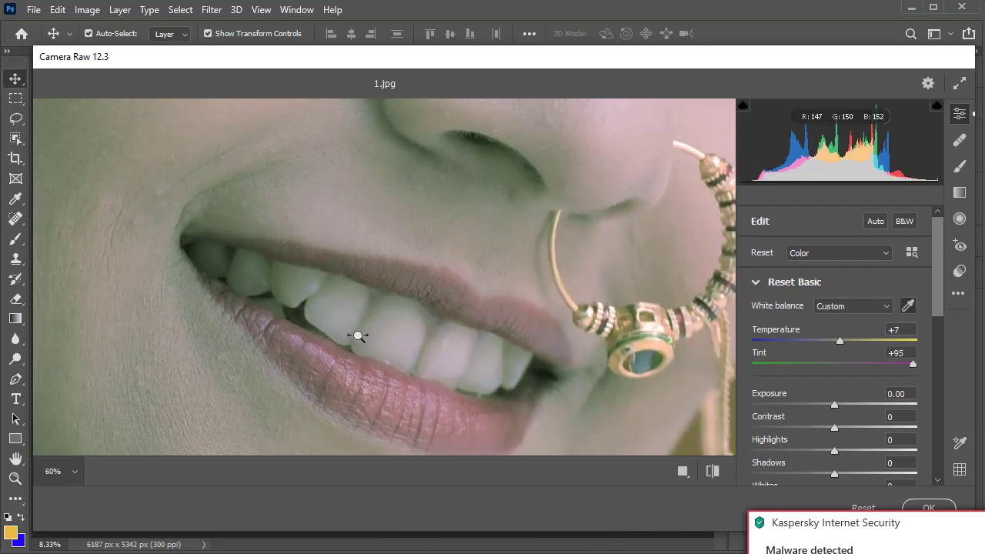
{"action": "scroll", "coordinate": [358, 336], "scroll_direction": "down", "scroll_amount": 1, "text": "alt"}
{"action": "scroll", "coordinate": [358, 336], "scroll_direction": "down", "scroll_amount": 1, "text": "alt"}
{"action": "scroll", "coordinate": [358, 336], "scroll_direction": "down", "scroll_amount": 1, "text": "alt"}
{"action": "scroll", "coordinate": [357, 337], "scroll_direction": "down", "scroll_amount": 1, "text": "alt"}
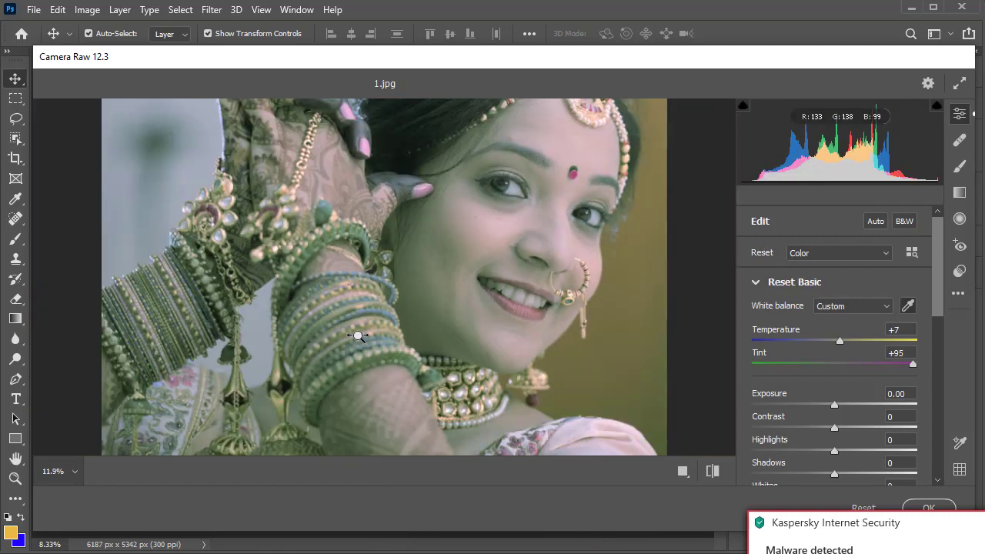
{"action": "scroll", "coordinate": [358, 337], "scroll_direction": "down", "scroll_amount": 1, "text": "alt"}
{"action": "scroll", "coordinate": [358, 336], "scroll_direction": "down", "scroll_amount": 1, "text": "alt"}
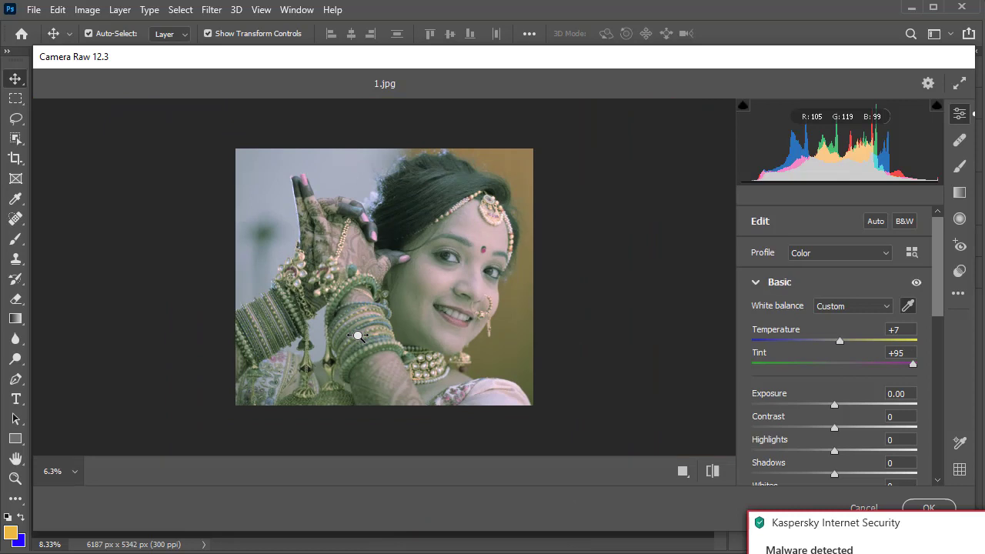
{"action": "left_click", "coordinate": [714, 471]}
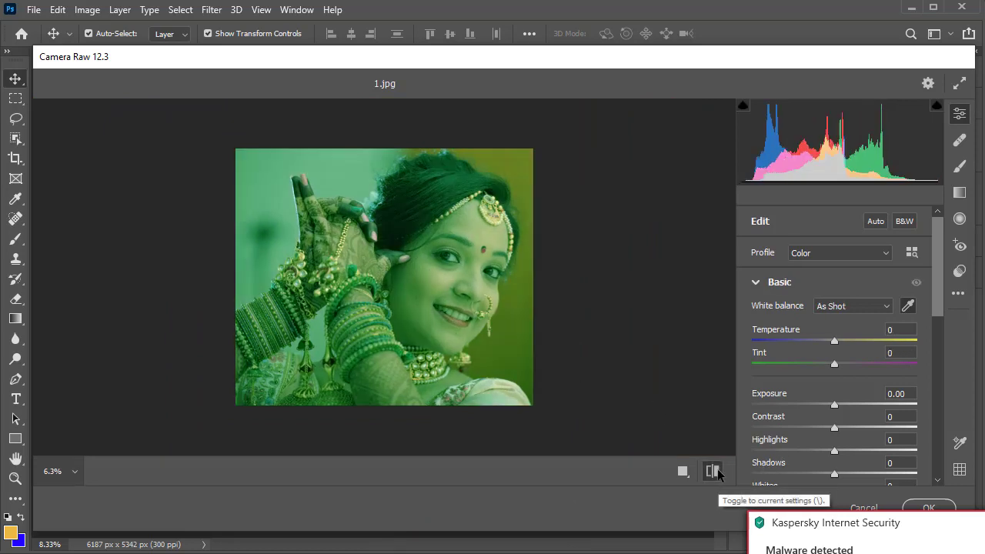
{"action": "left_click", "coordinate": [714, 471]}
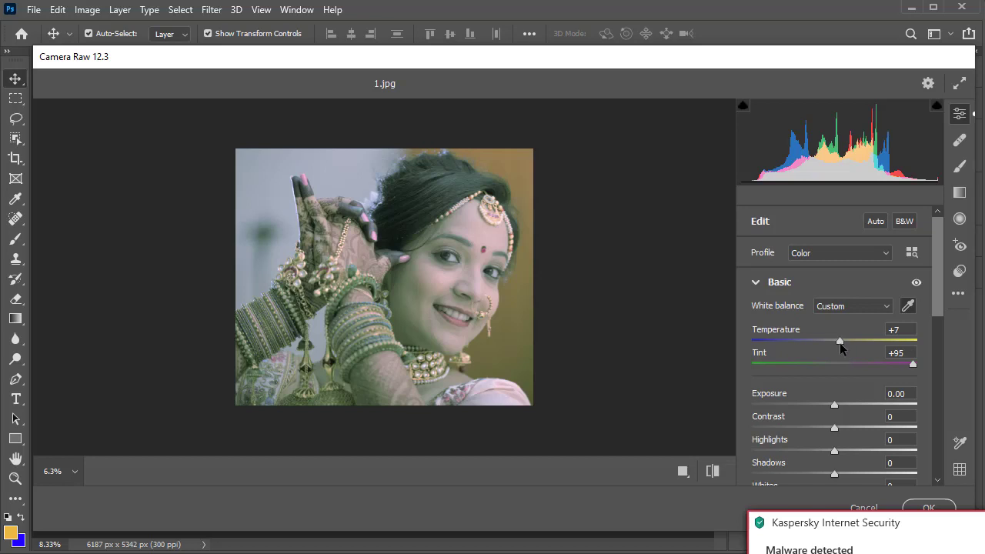
Drag Temperature to +12 and Tint to +100 in the Basic panel.
{"action": "mouse_move", "coordinate": [838, 339]}
{"action": "left_mouse_down"}
{"action": "mouse_move", "coordinate": [828, 343]}
{"action": "mouse_move", "coordinate": [842, 341]}
{"action": "left_mouse_up"}
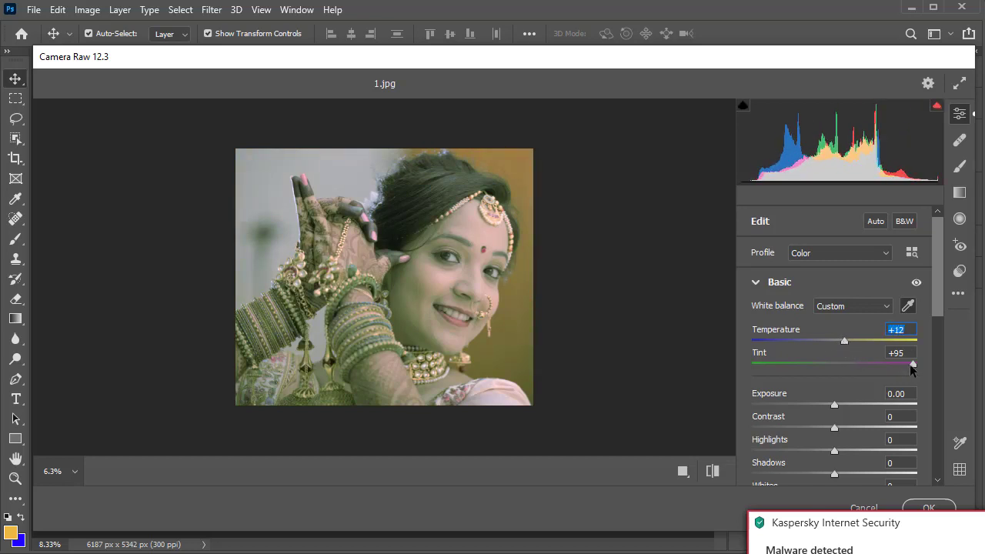
{"action": "mouse_move", "coordinate": [910, 364]}
{"action": "left_mouse_down"}
{"action": "mouse_move", "coordinate": [826, 367]}
{"action": "mouse_move", "coordinate": [945, 366]}
{"action": "left_mouse_up"}
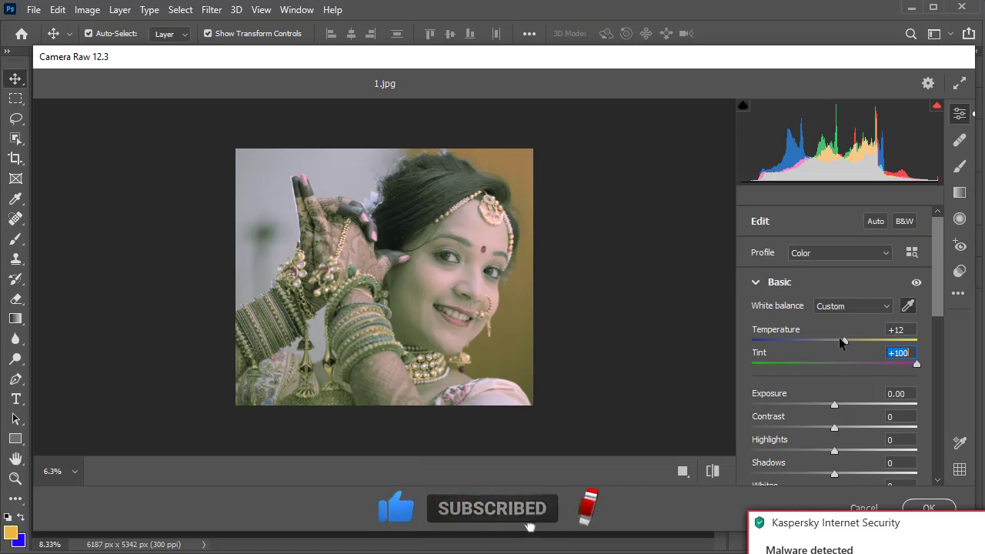
{"action": "scroll", "coordinate": [841, 341], "scroll_direction": "down", "scroll_amount": 2}
{"action": "scroll", "coordinate": [839, 342], "scroll_direction": "down", "scroll_amount": 1}
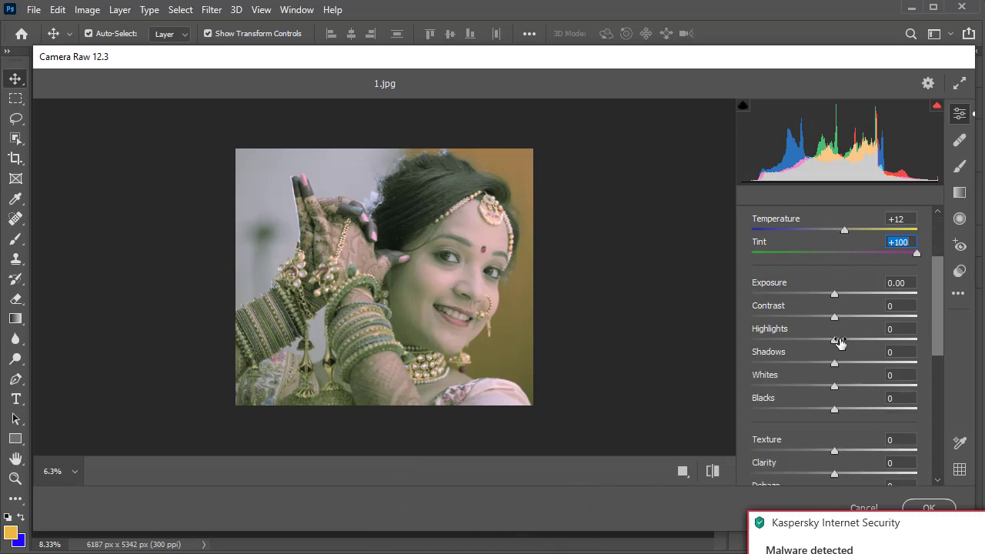
{"action": "scroll", "coordinate": [838, 339], "scroll_direction": "up", "scroll_amount": 3}
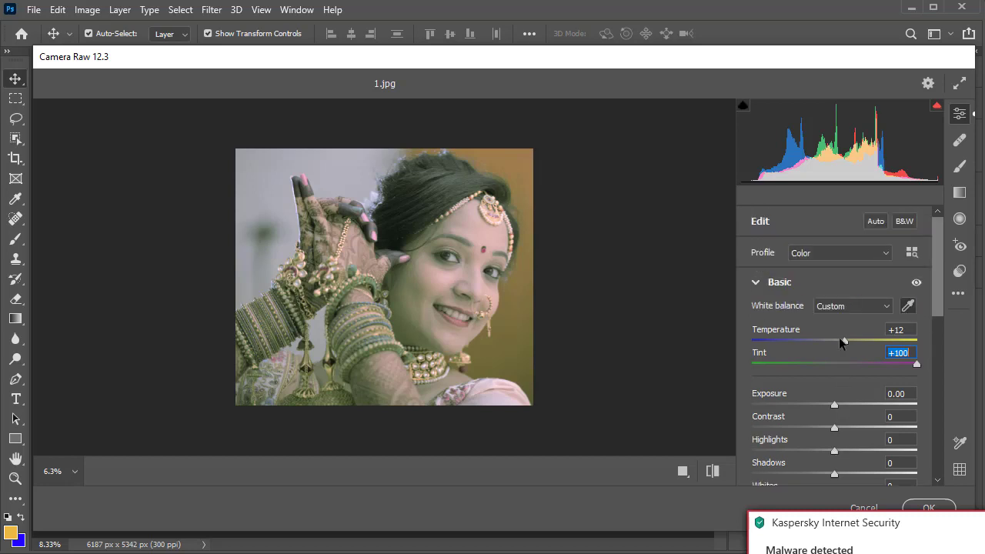